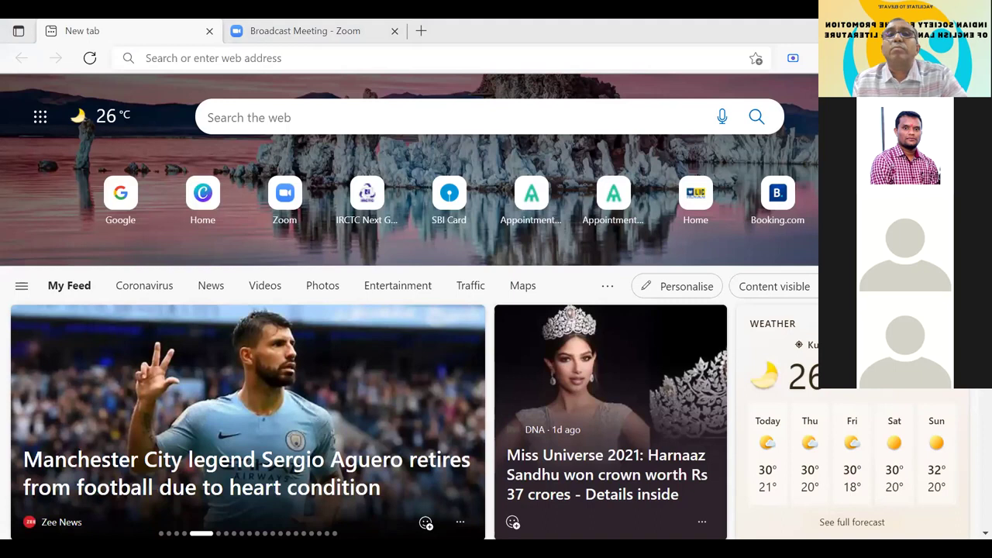
{"action": "left_click", "coordinate": [263, 62]}
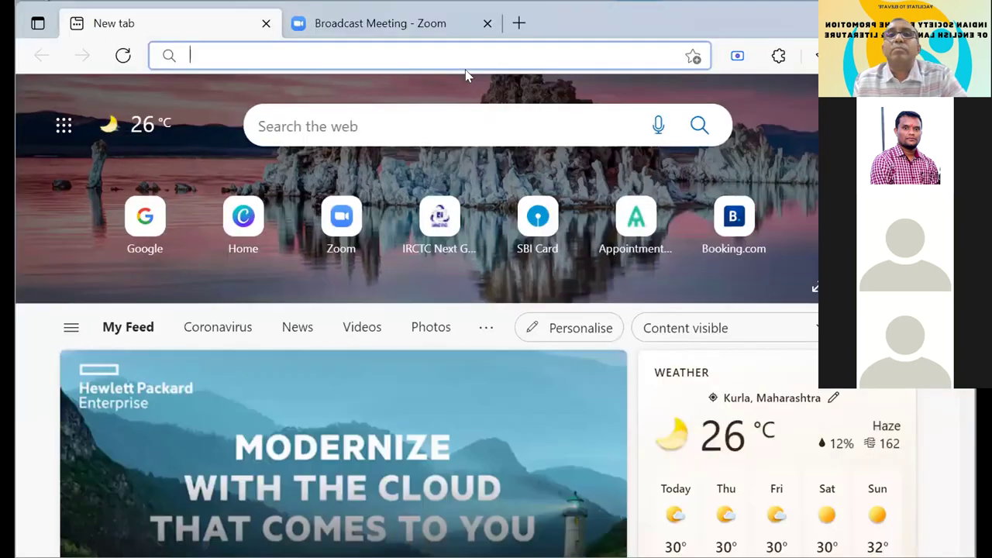
{"action": "left_click", "coordinate": [487, 23]}
{"action": "left_click", "coordinate": [216, 48]}
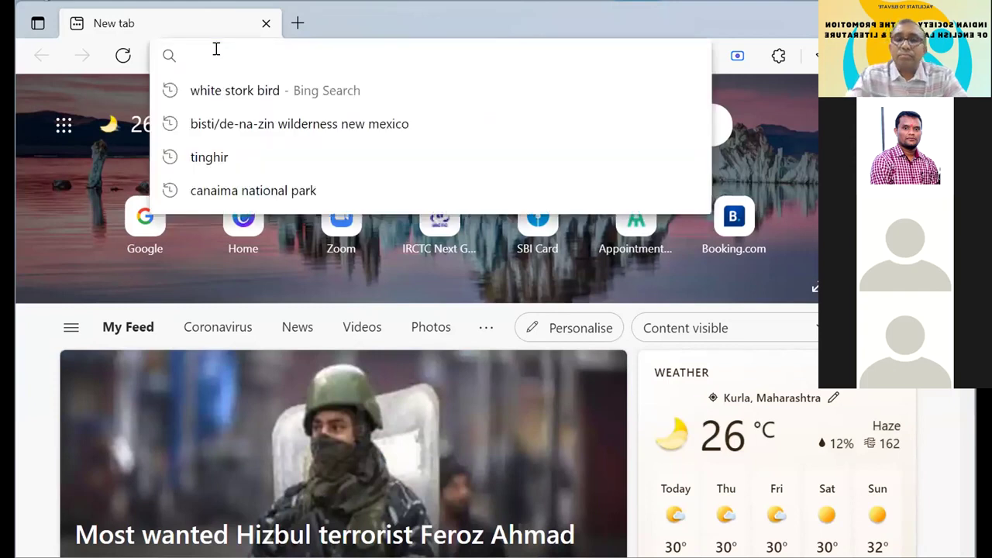
{"action": "type", "text": "www."}
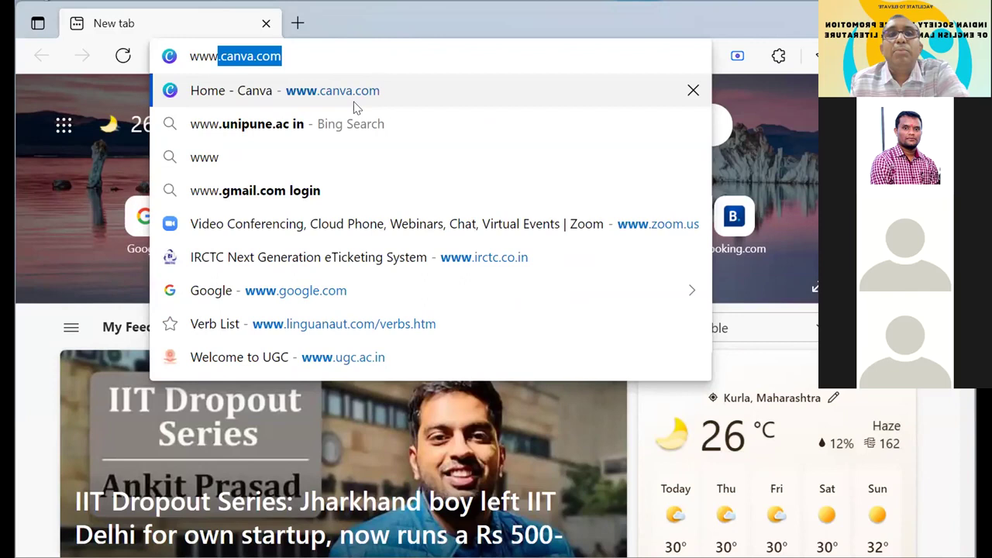
{"action": "left_click", "coordinate": [403, 93]}
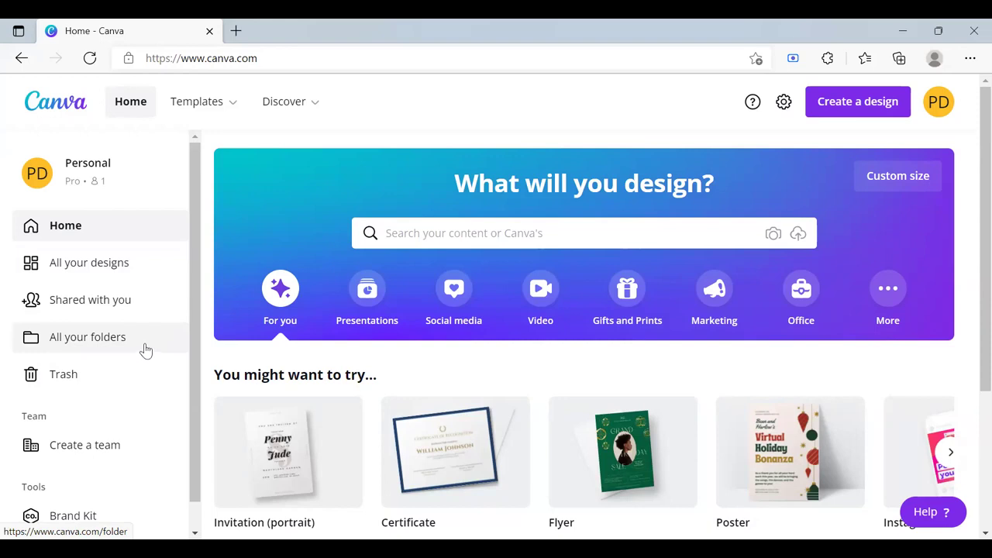
Look through the existing flyers, logos and certificates in All your designs, and return to the Canva home page.
{"action": "left_click", "coordinate": [109, 272]}
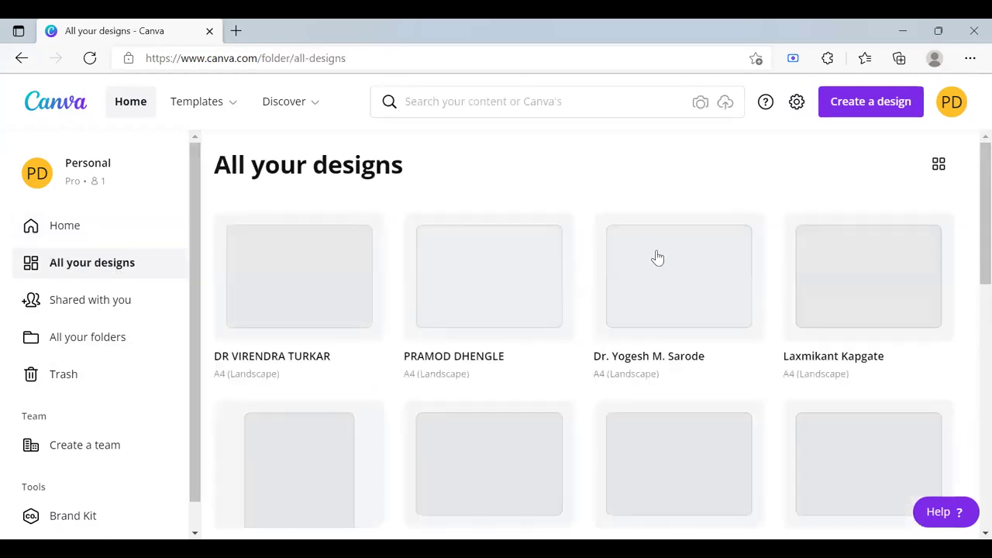
{"action": "scroll", "coordinate": [589, 278], "scroll_direction": "down", "scroll_amount": 5}
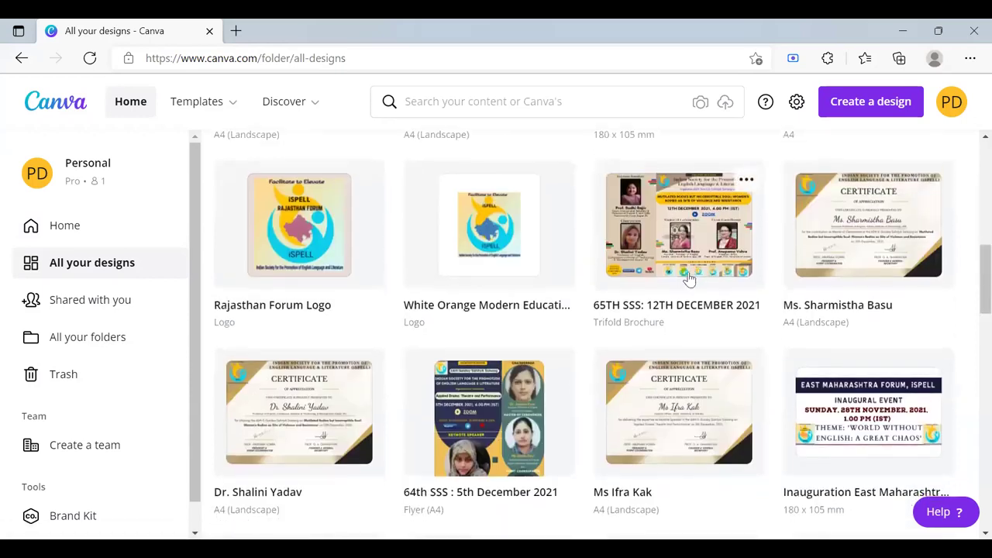
{"action": "scroll", "coordinate": [686, 280], "scroll_direction": "up", "scroll_amount": 3}
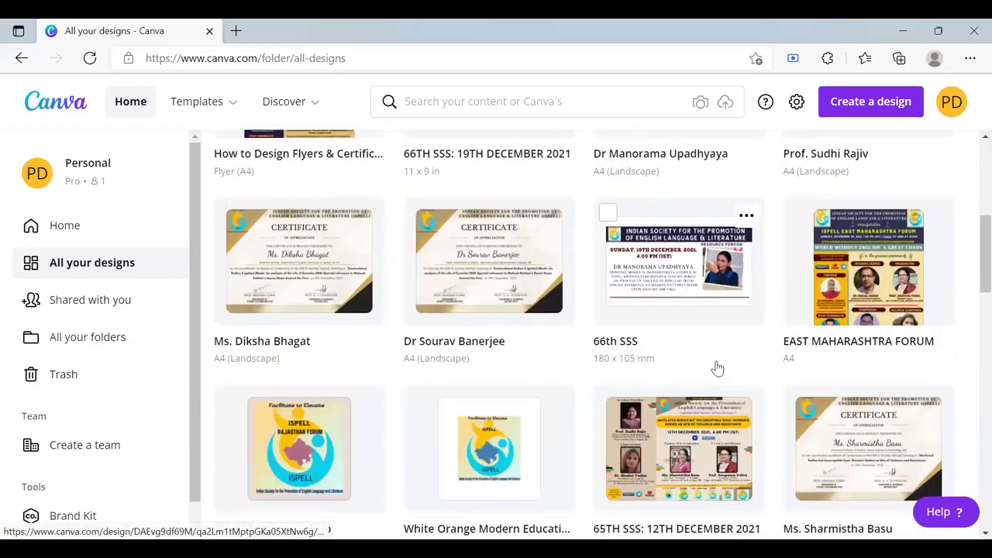
{"action": "scroll", "coordinate": [718, 369], "scroll_direction": "down", "scroll_amount": 5}
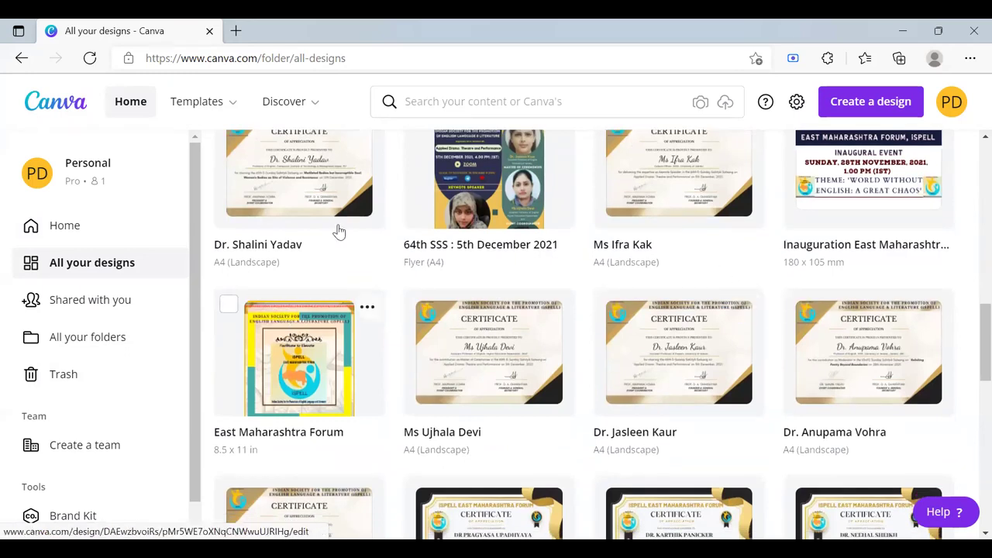
{"action": "left_click", "coordinate": [131, 100]}
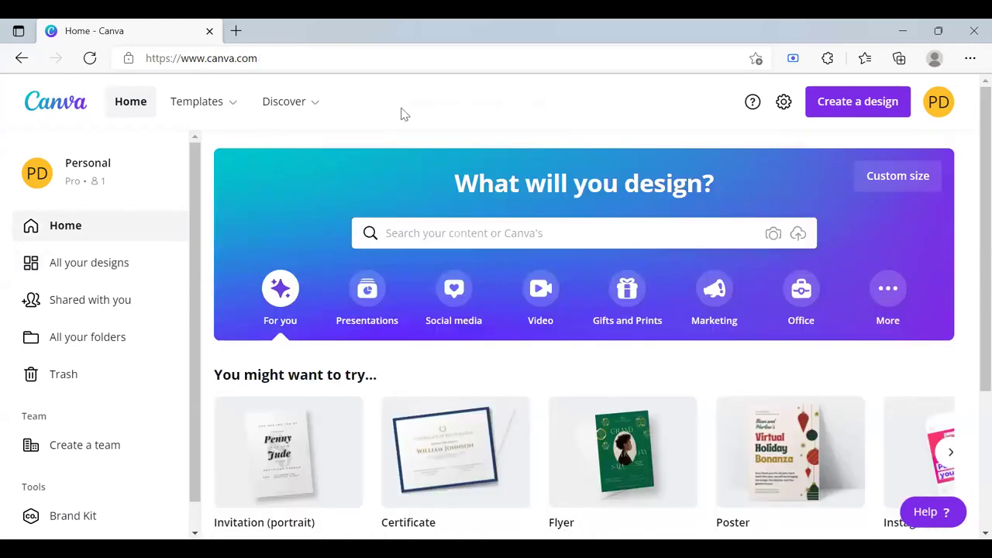
Open the gallery of Flyers templates from the Marketing category.
{"action": "mouse_move", "coordinate": [232, 109]}
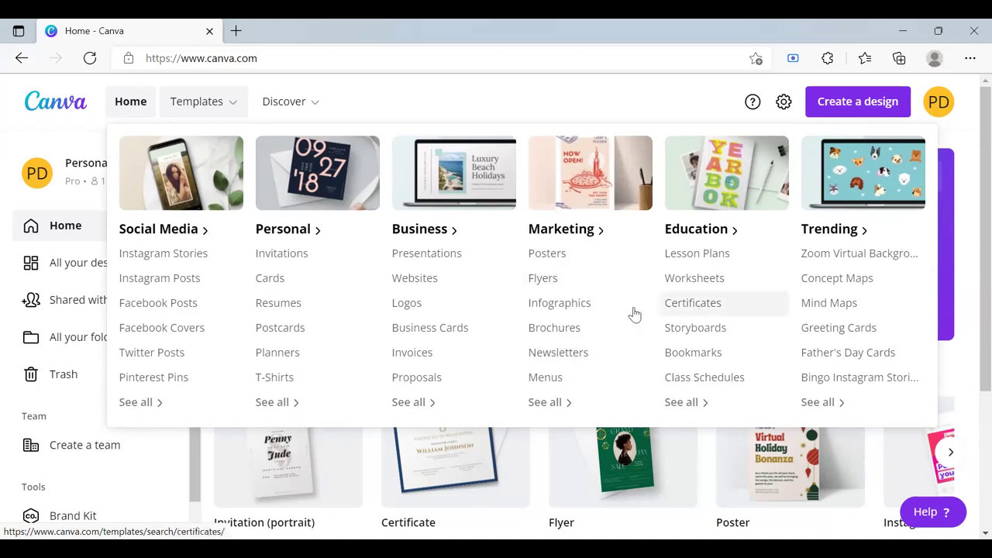
{"action": "left_click", "coordinate": [560, 287]}
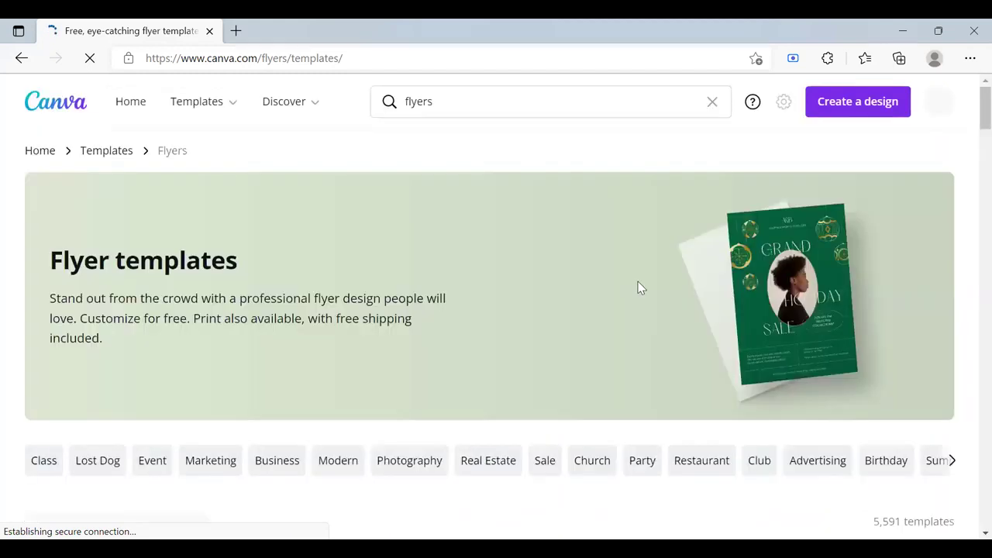
{"action": "scroll", "coordinate": [547, 303], "scroll_direction": "down", "scroll_amount": 1}
{"action": "scroll", "coordinate": [545, 305], "scroll_direction": "down", "scroll_amount": 6}
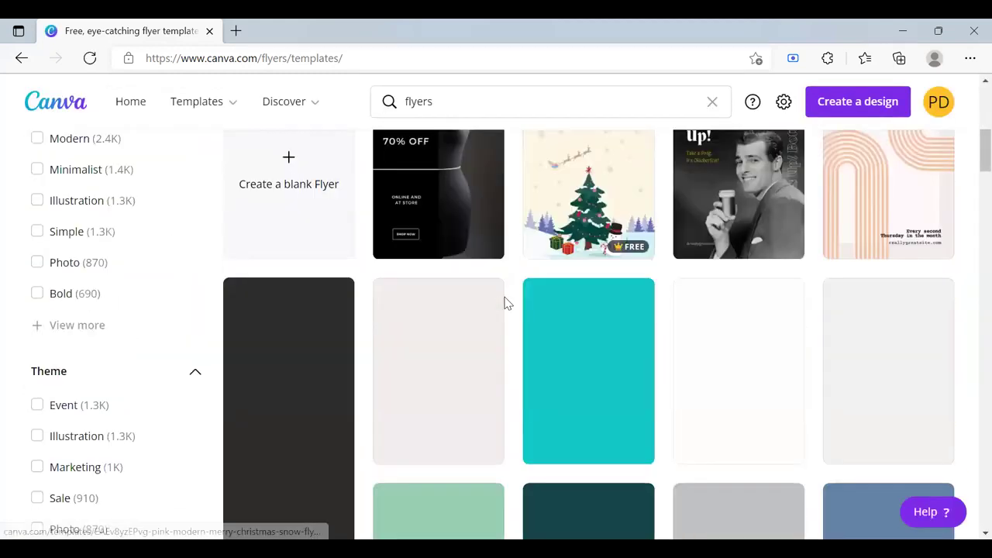
Examine the range of flyer templates in the gallery and check what the crown badge on premium designs means.
{"action": "scroll", "coordinate": [693, 301], "scroll_direction": "up", "scroll_amount": 5}
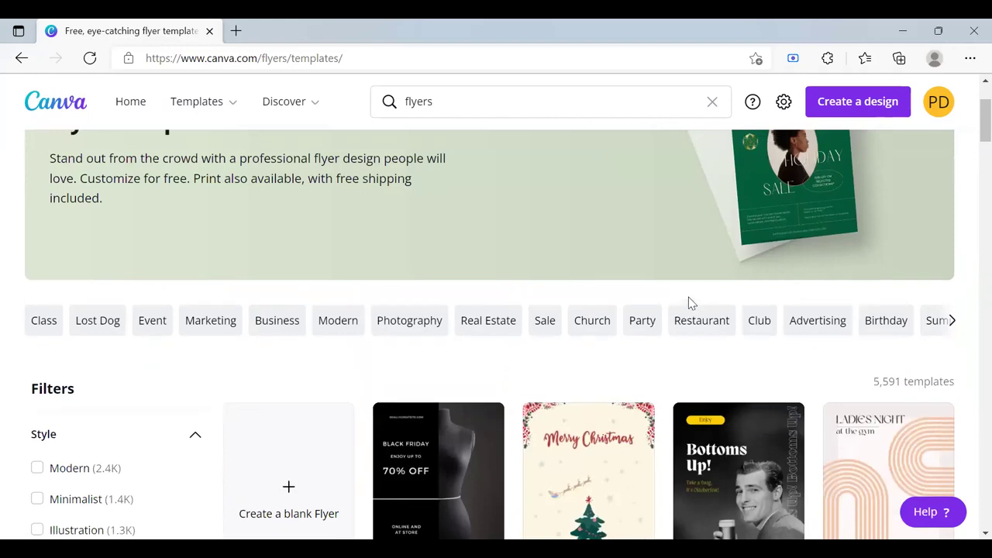
{"action": "scroll", "coordinate": [688, 303], "scroll_direction": "down", "scroll_amount": 3}
{"action": "scroll", "coordinate": [636, 308], "scroll_direction": "down", "scroll_amount": 1}
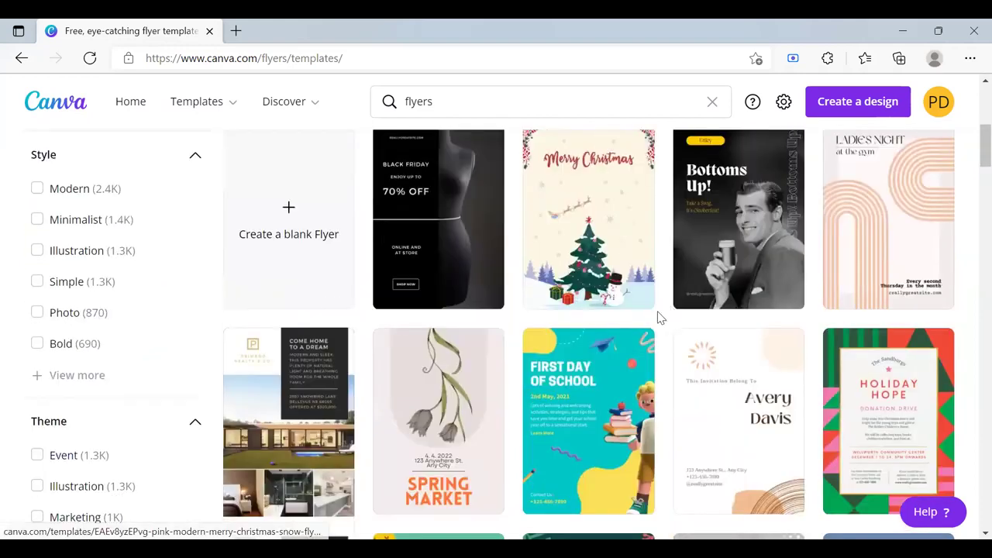
{"action": "scroll", "coordinate": [658, 317], "scroll_direction": "up", "scroll_amount": 1}
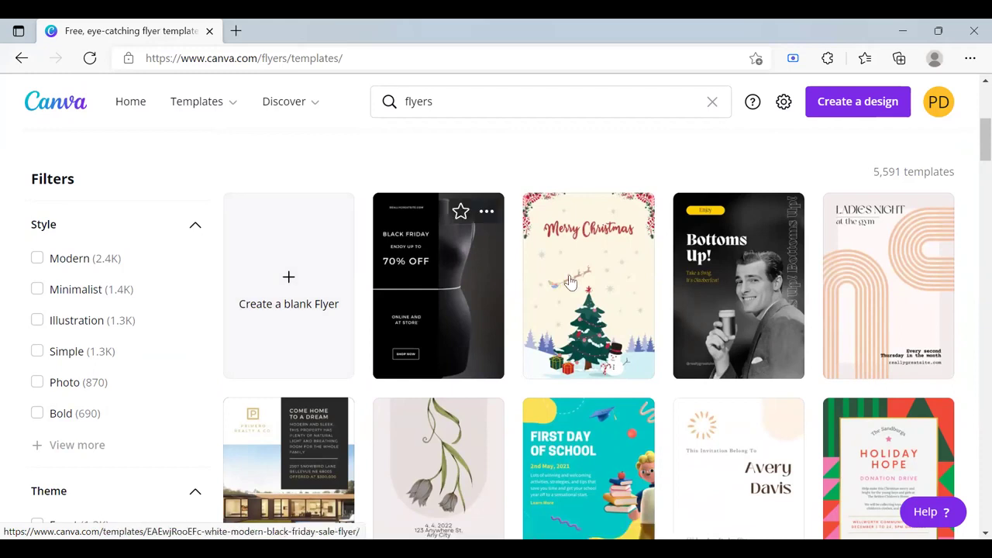
{"action": "scroll", "coordinate": [846, 304], "scroll_direction": "down", "scroll_amount": 1}
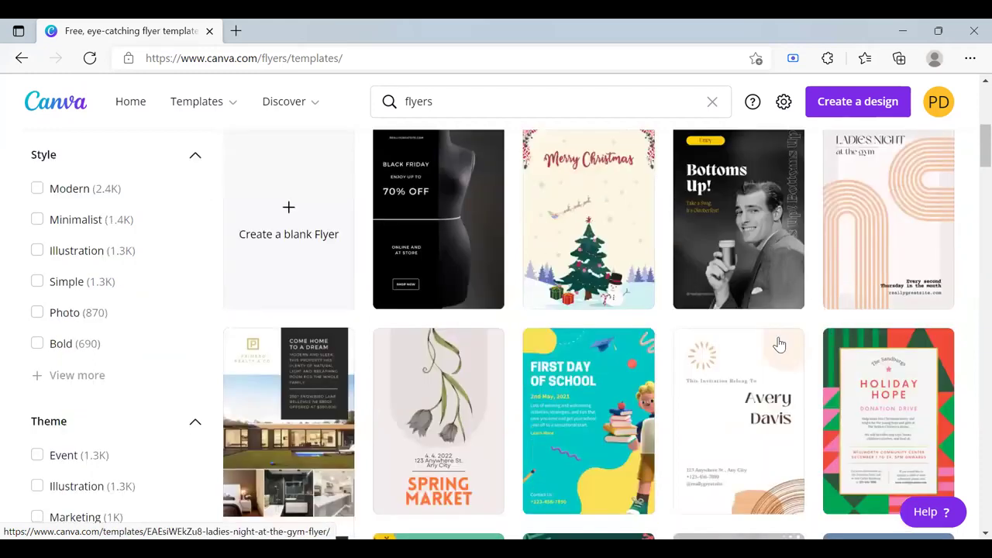
{"action": "scroll", "coordinate": [779, 345], "scroll_direction": "down", "scroll_amount": 3}
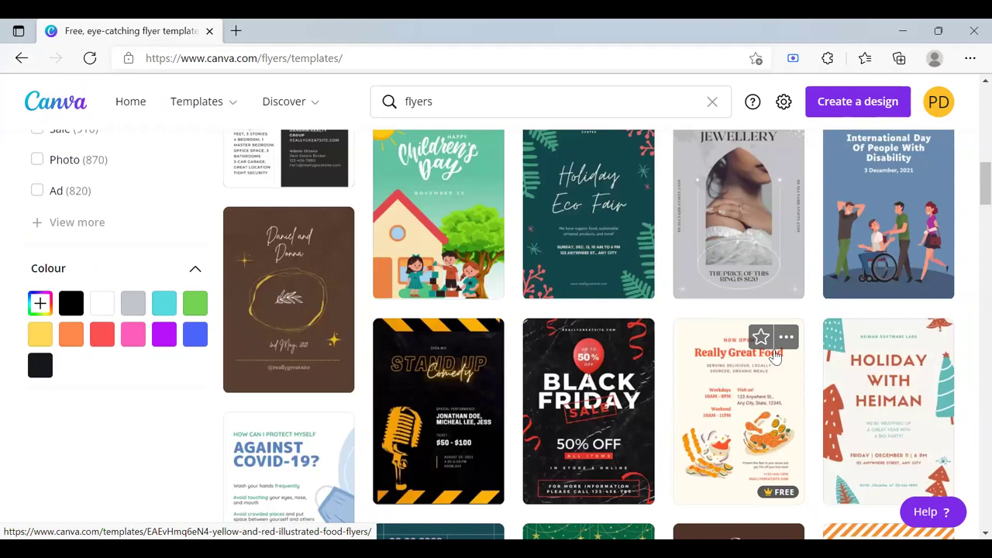
{"action": "scroll", "coordinate": [760, 356], "scroll_direction": "down", "scroll_amount": 2}
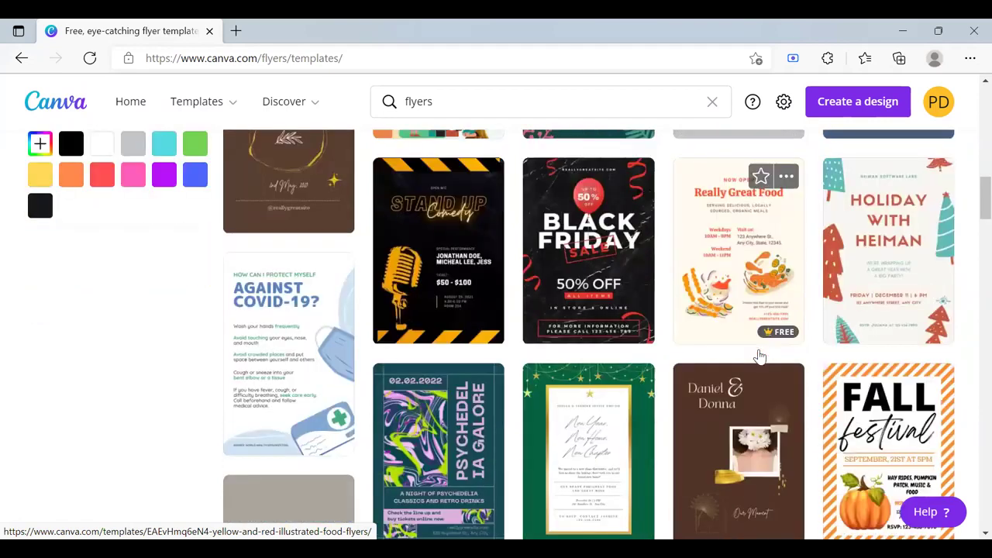
{"action": "scroll", "coordinate": [760, 355], "scroll_direction": "up", "scroll_amount": 6}
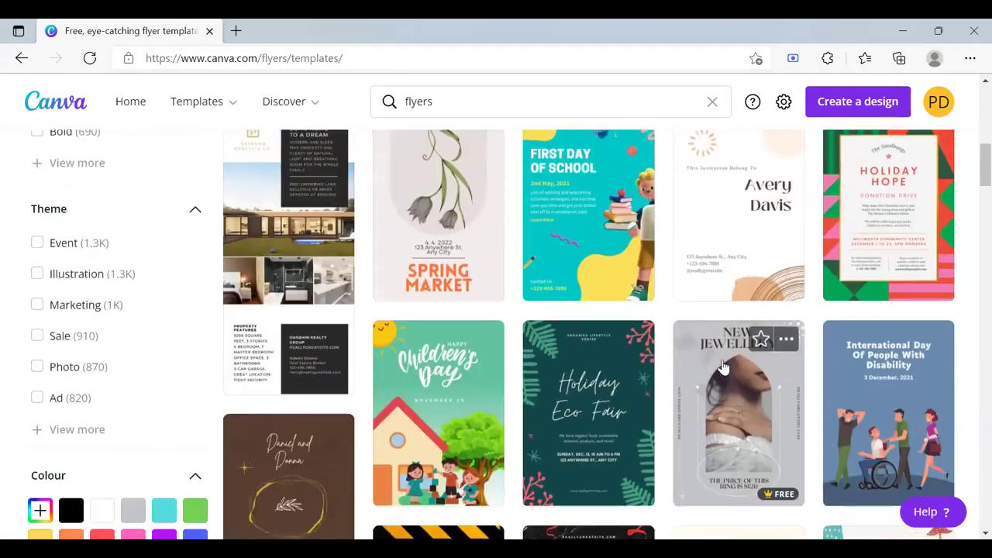
{"action": "scroll", "coordinate": [749, 352], "scroll_direction": "up", "scroll_amount": 2}
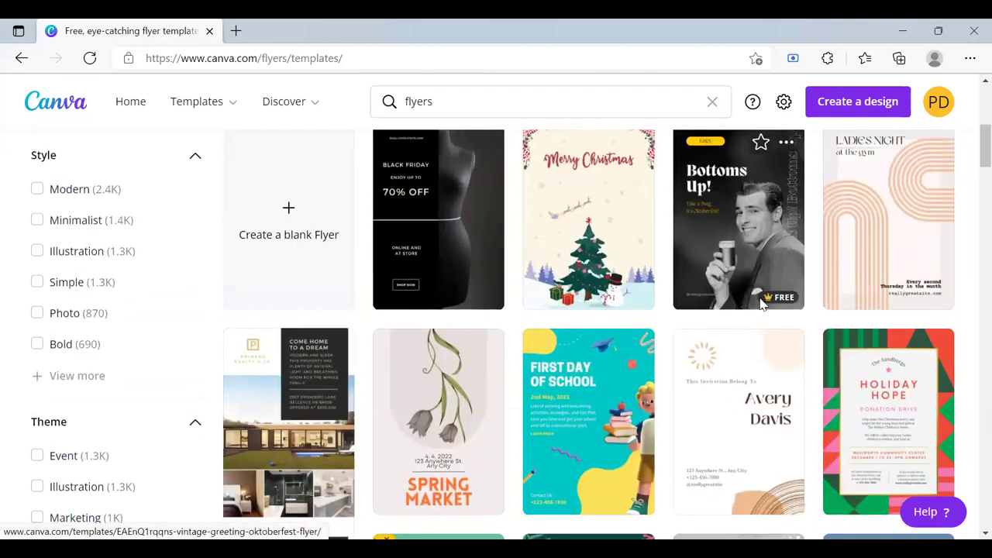
{"action": "mouse_move", "coordinate": [771, 307]}
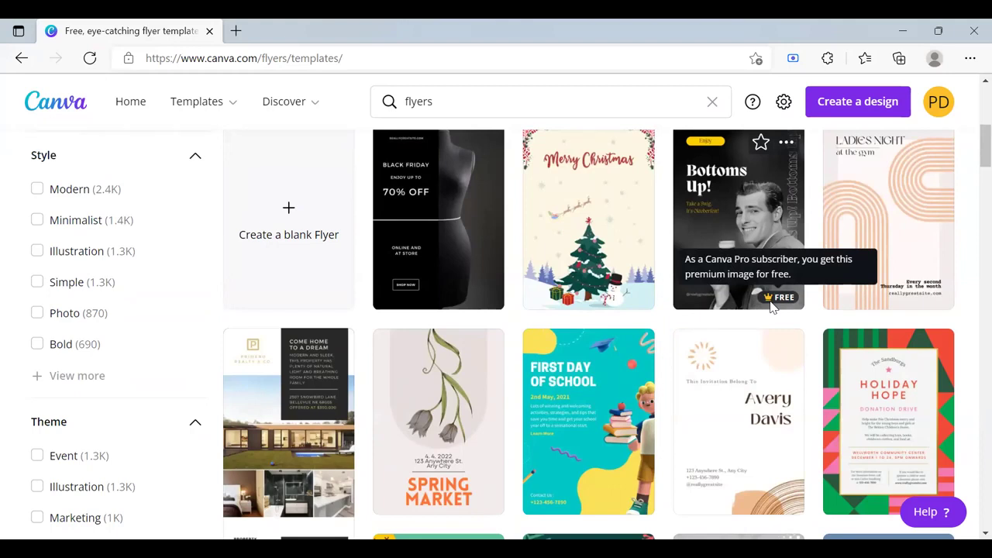
{"action": "scroll", "coordinate": [772, 372], "scroll_direction": "down", "scroll_amount": 8}
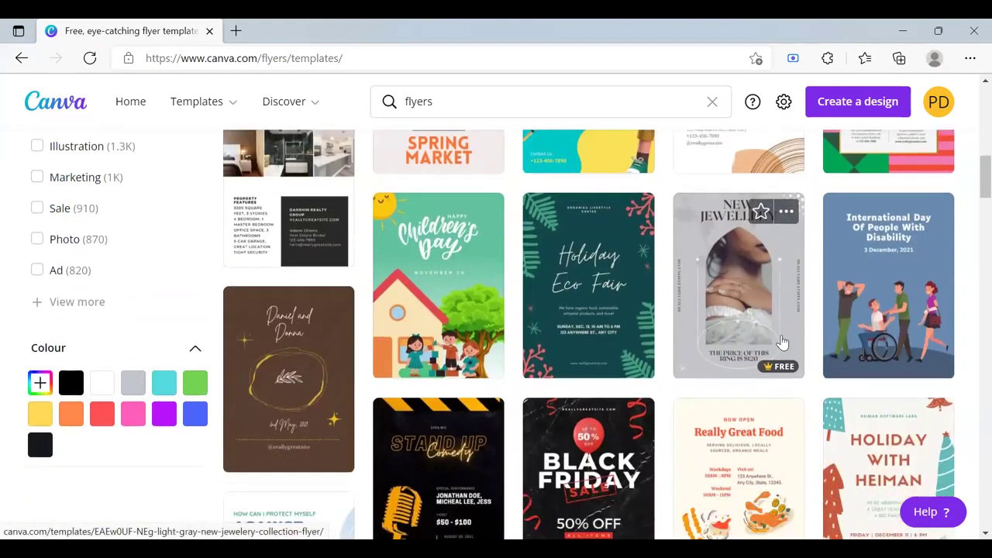
{"action": "scroll", "coordinate": [769, 388], "scroll_direction": "down", "scroll_amount": 5}
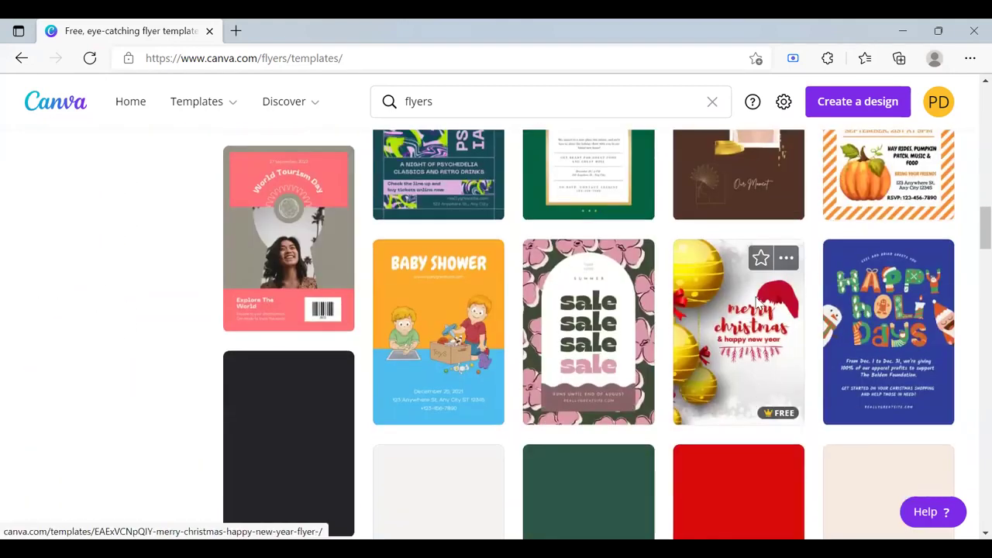
{"action": "scroll", "coordinate": [758, 291], "scroll_direction": "down", "scroll_amount": 2}
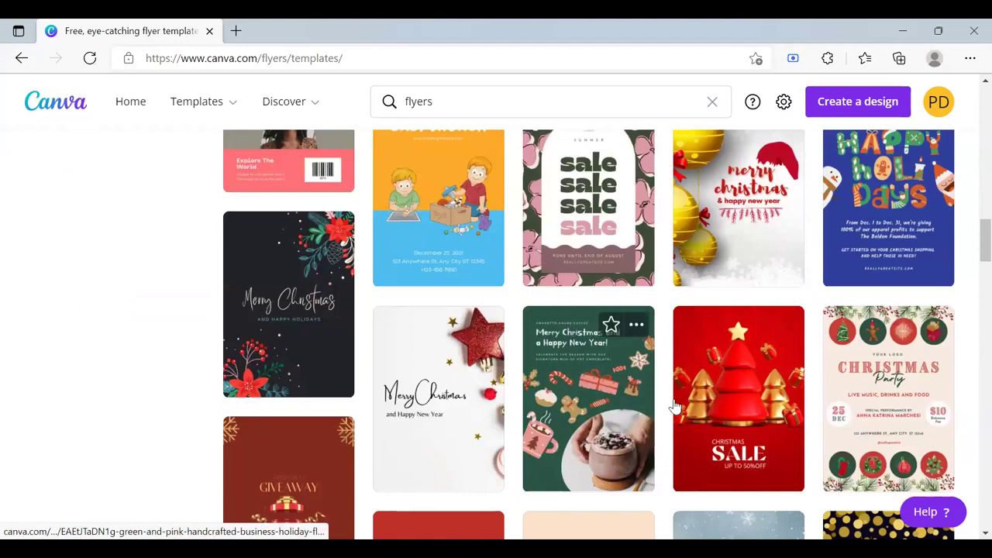
{"action": "scroll", "coordinate": [682, 405], "scroll_direction": "up", "scroll_amount": 2}
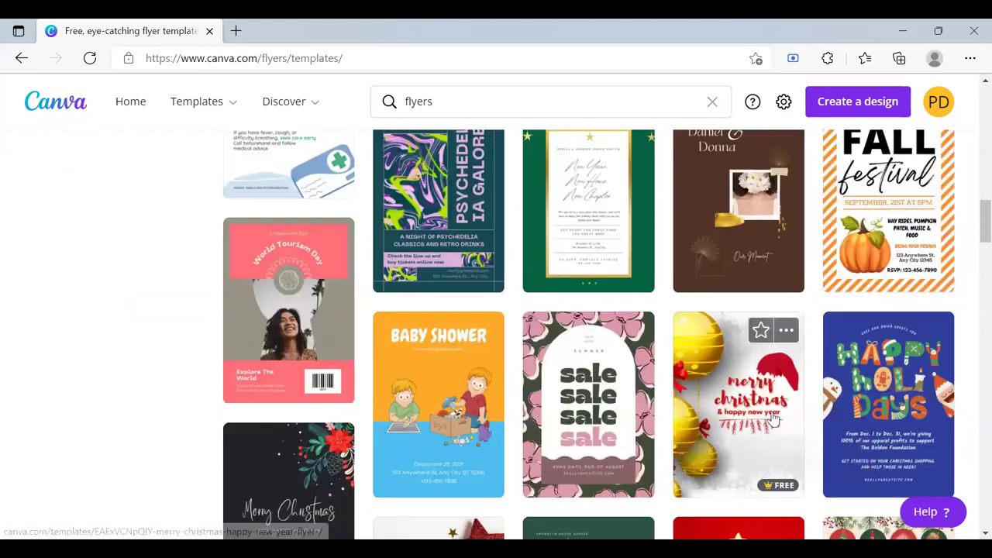
{"action": "scroll", "coordinate": [771, 415], "scroll_direction": "up", "scroll_amount": 3}
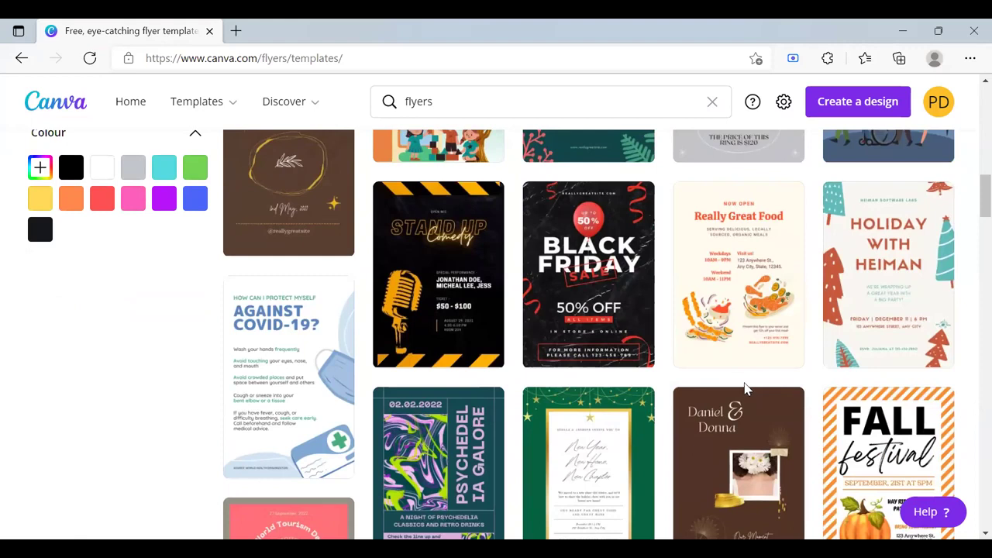
{"action": "scroll", "coordinate": [763, 383], "scroll_direction": "up", "scroll_amount": 3}
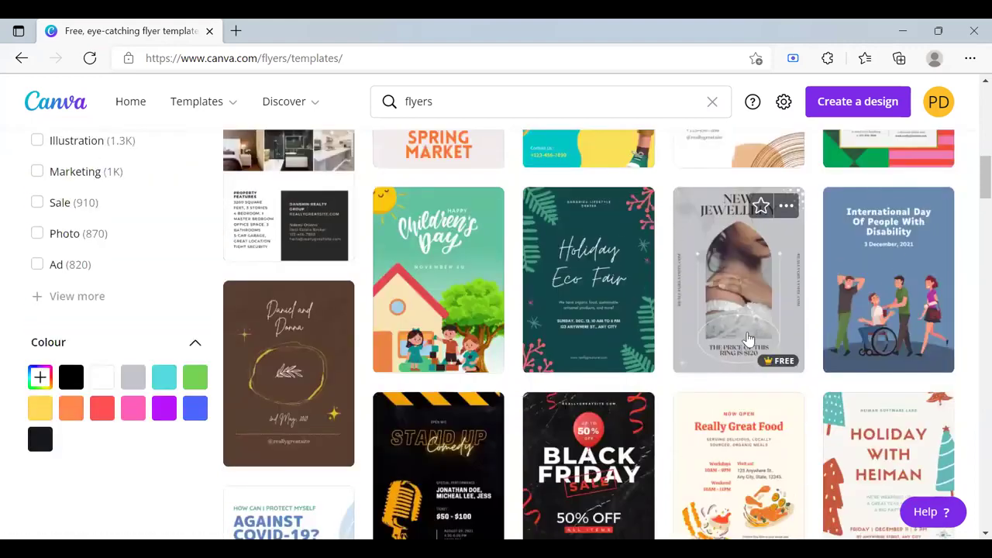
{"action": "mouse_move", "coordinate": [770, 364]}
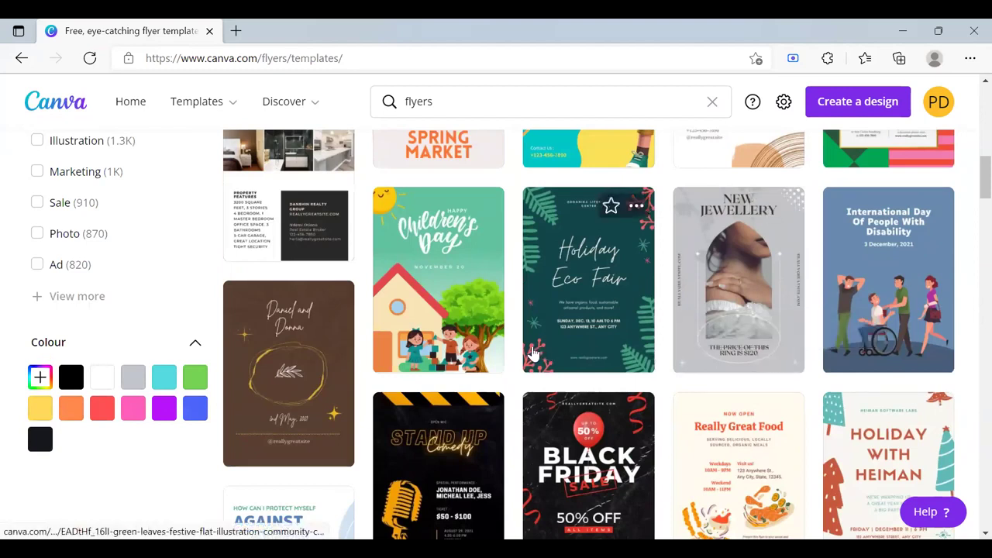
{"action": "scroll", "coordinate": [535, 332], "scroll_direction": "down", "scroll_amount": 1}
{"action": "scroll", "coordinate": [535, 331], "scroll_direction": "down", "scroll_amount": 3}
{"action": "scroll", "coordinate": [804, 339], "scroll_direction": "down", "scroll_amount": 1}
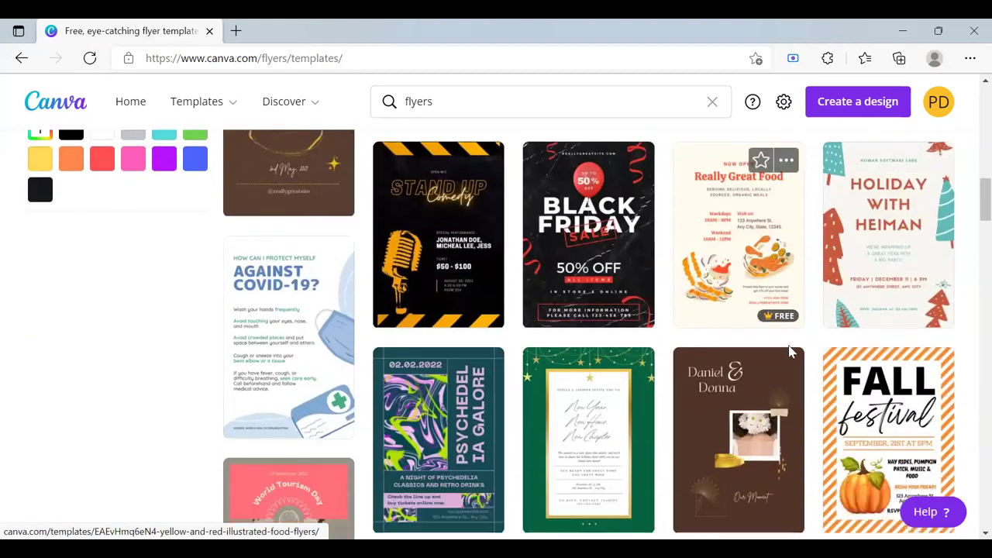
{"action": "scroll", "coordinate": [744, 356], "scroll_direction": "down", "scroll_amount": 5}
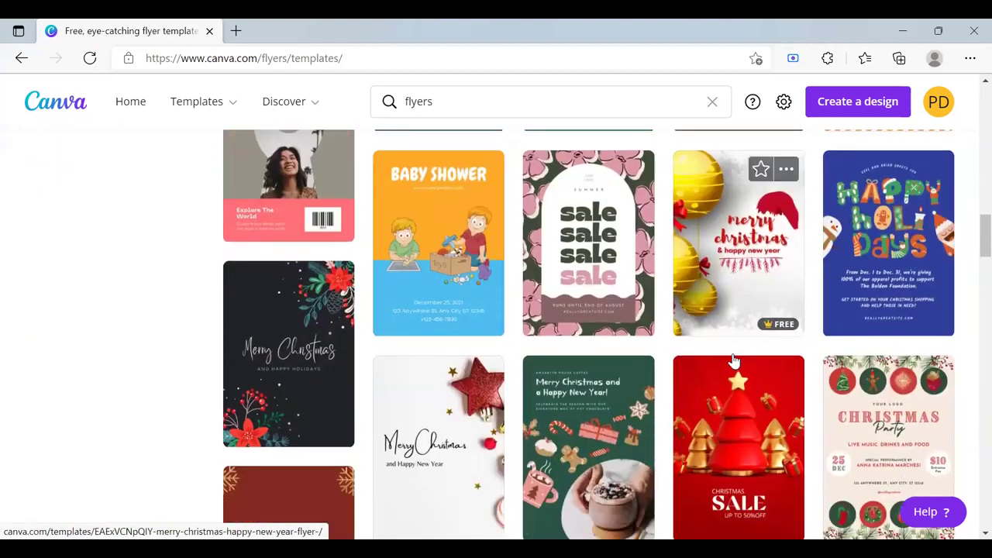
{"action": "scroll", "coordinate": [543, 369], "scroll_direction": "up", "scroll_amount": 5}
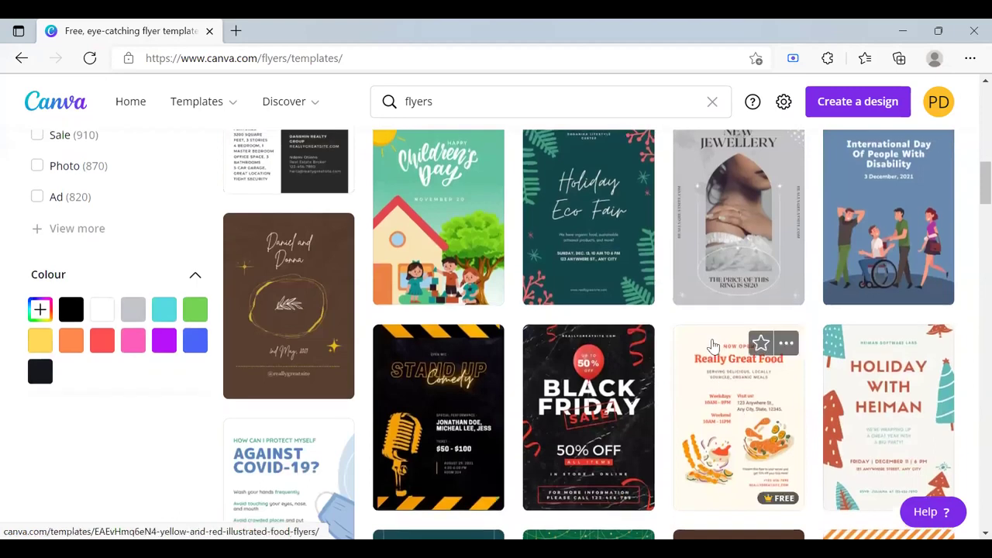
{"action": "scroll", "coordinate": [651, 350], "scroll_direction": "up", "scroll_amount": 3}
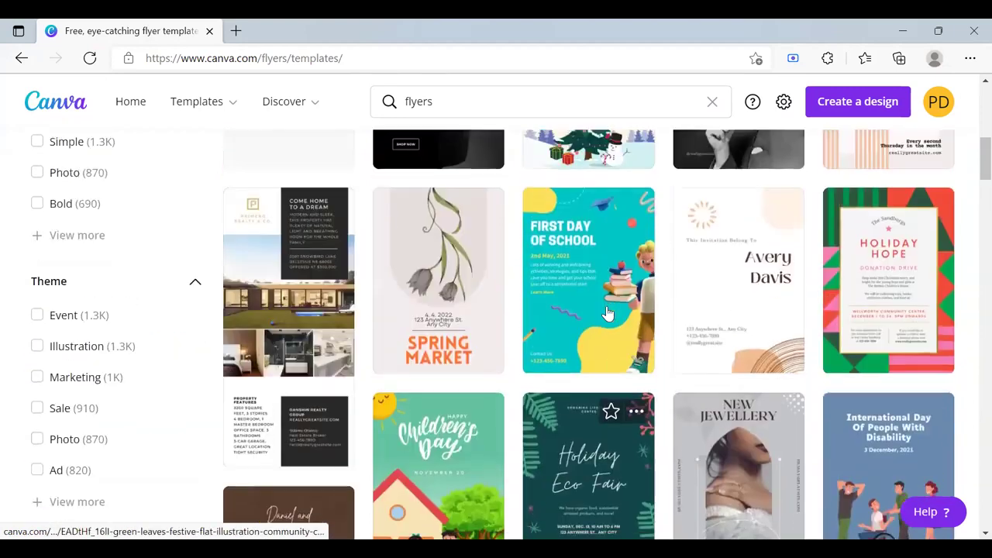
Preview the details of the First Day of School flyer template and return to the flyer gallery.
{"action": "left_click", "coordinate": [608, 313]}
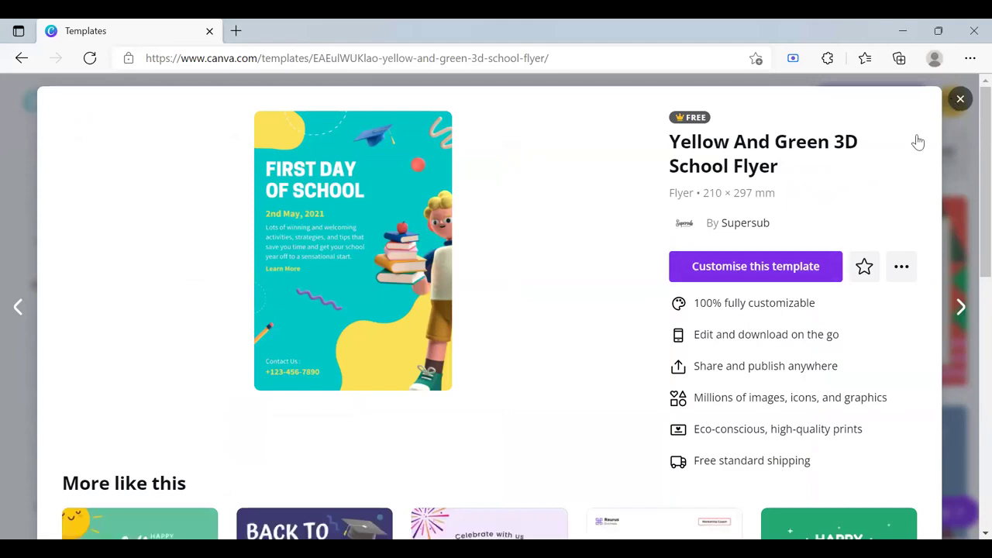
{"action": "left_click", "coordinate": [960, 99]}
{"action": "scroll", "coordinate": [730, 374], "scroll_direction": "up", "scroll_amount": 1}
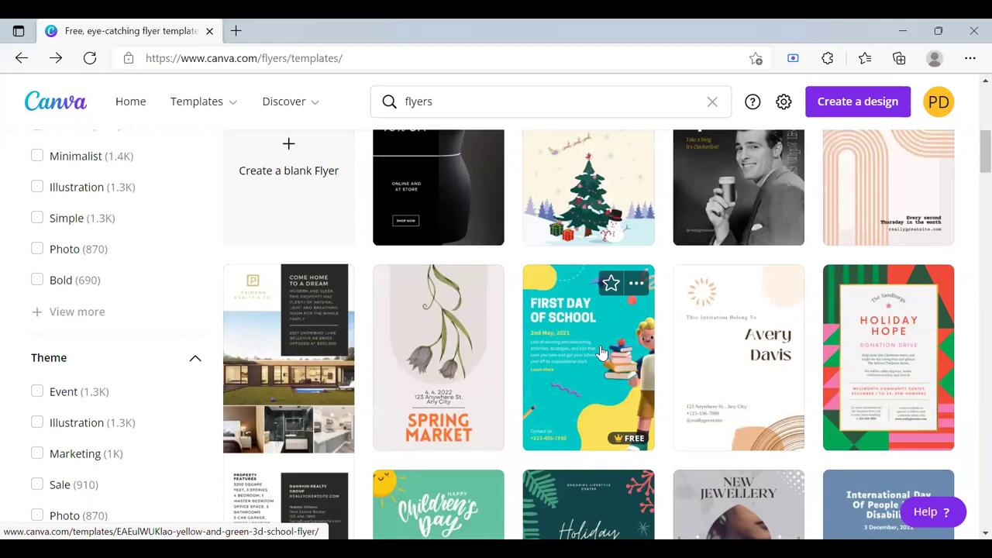
Choose the Yellow And Green 3D School Flyer template and start customising it.
{"action": "left_click", "coordinate": [612, 348]}
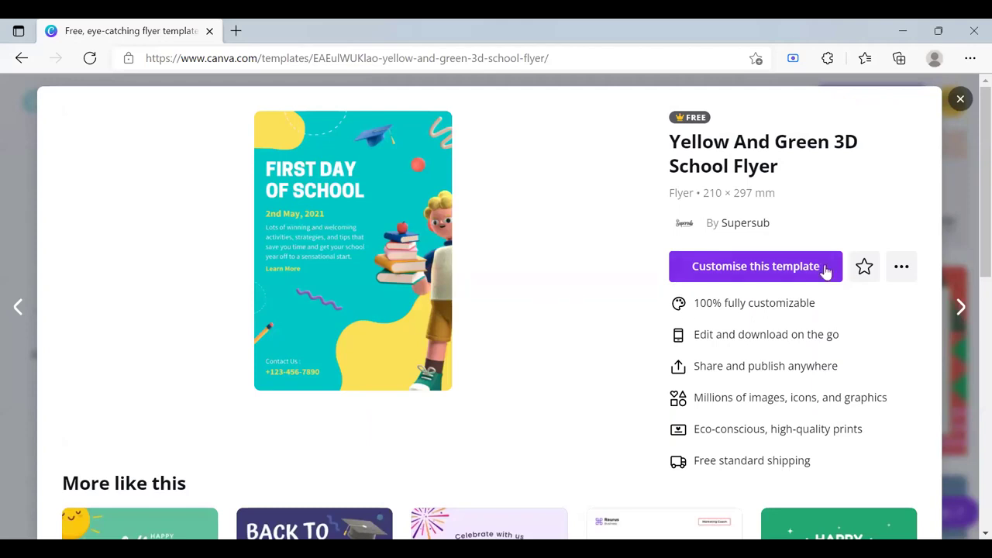
{"action": "left_click", "coordinate": [756, 275]}
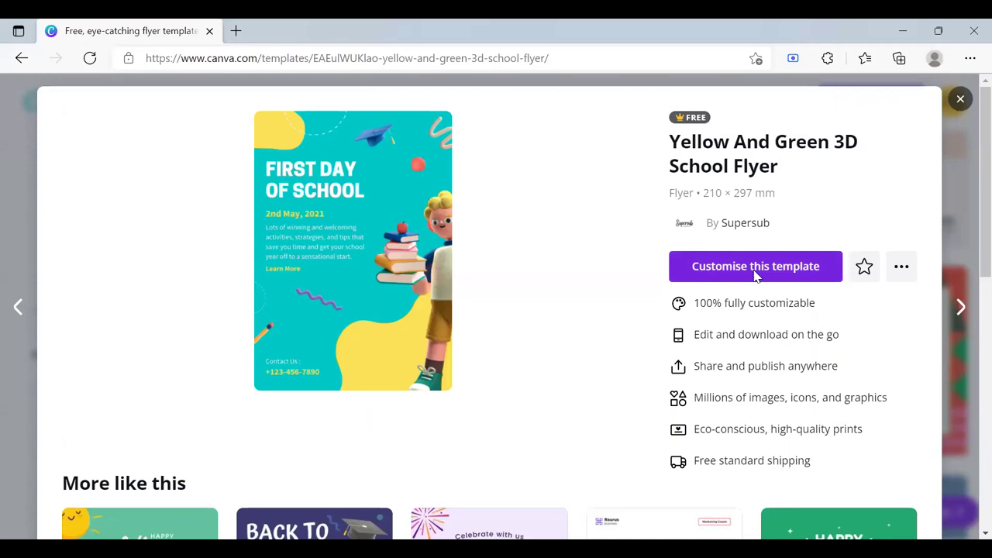